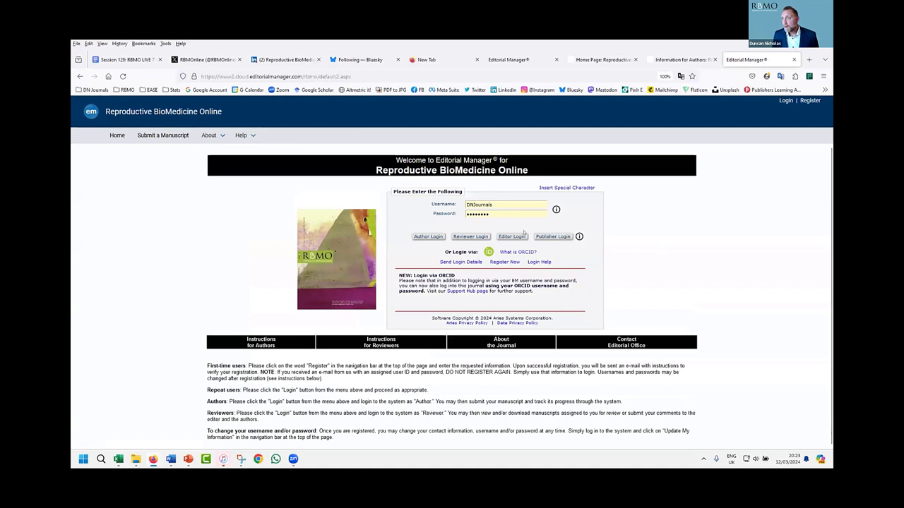
Log in to the journal as an author and start a new manuscript submission.
{"action": "left_click", "coordinate": [427, 237]}
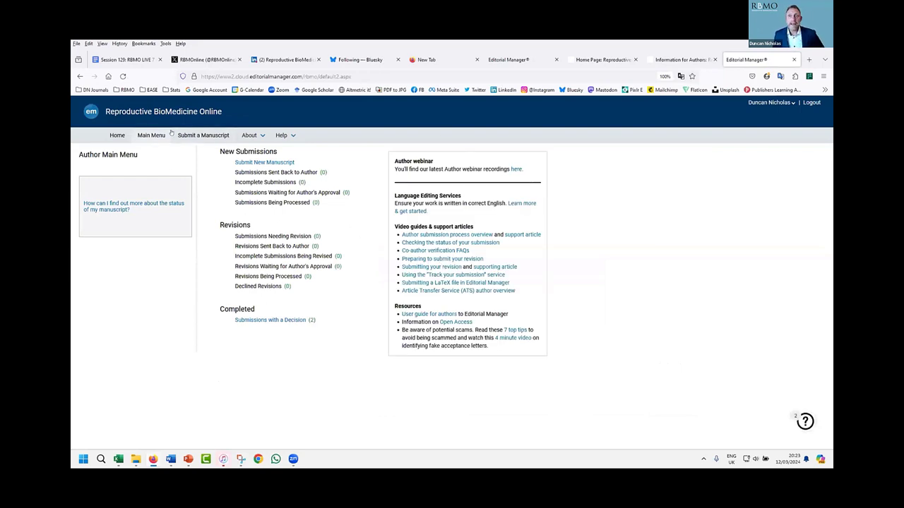
{"action": "left_click", "coordinate": [250, 134]}
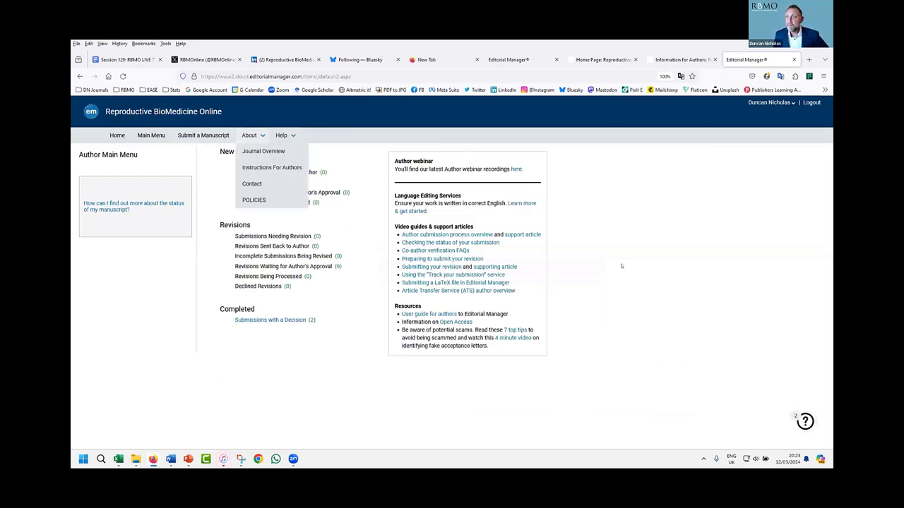
{"action": "left_click", "coordinate": [313, 426]}
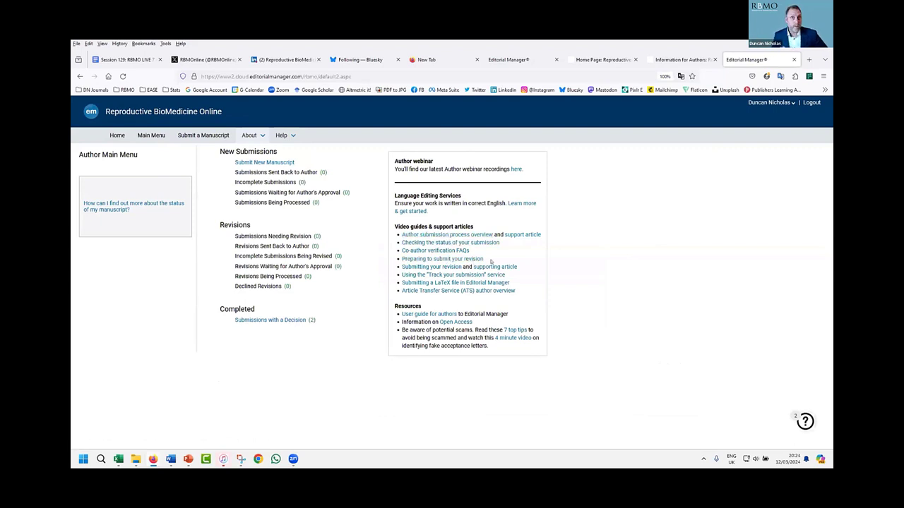
{"action": "left_click", "coordinate": [279, 162]}
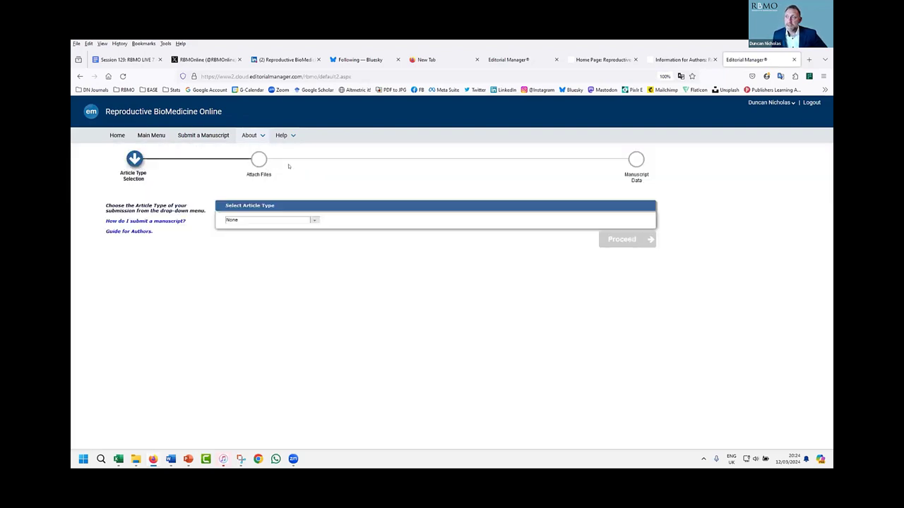
Choose Full Length Article as the article type and proceed to attaching files.
{"action": "left_click", "coordinate": [311, 220]}
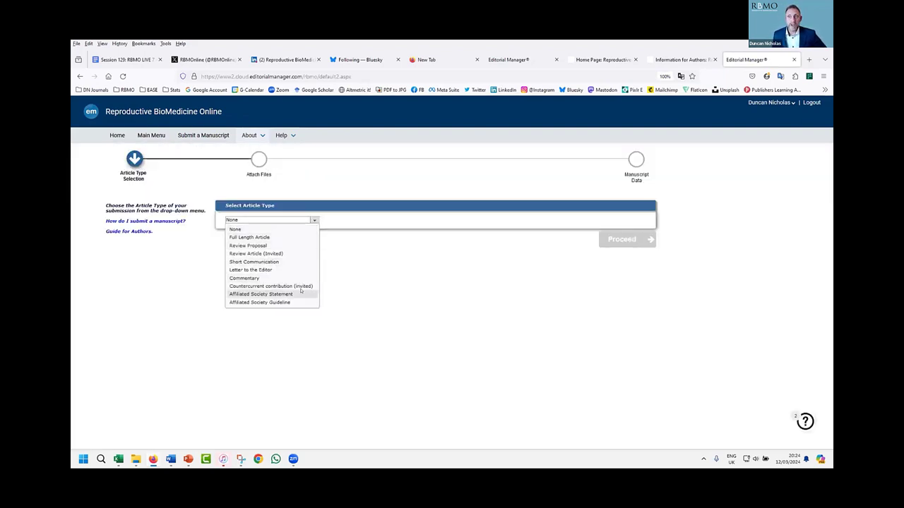
{"action": "left_click", "coordinate": [295, 238]}
{"action": "left_click", "coordinate": [622, 240]}
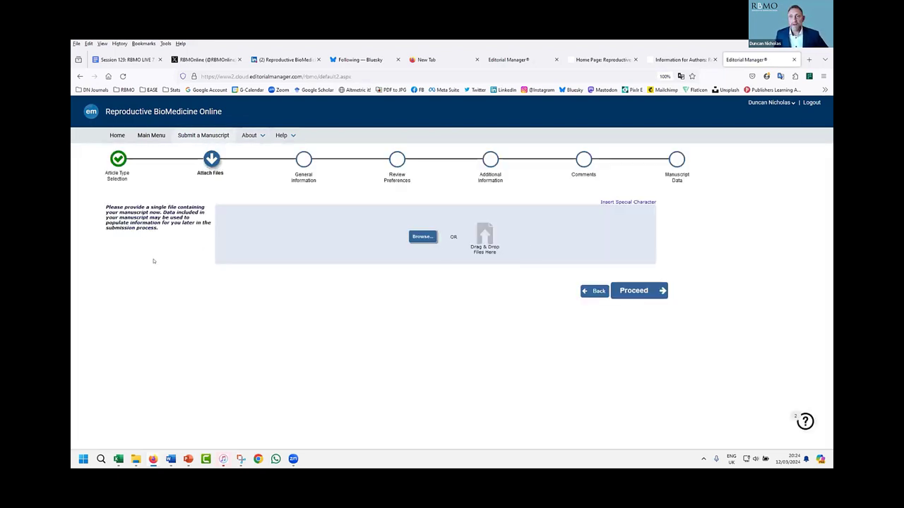
Upload the Word document "Test paper" as the manuscript file and continue to General Information.
{"action": "left_click", "coordinate": [422, 237]}
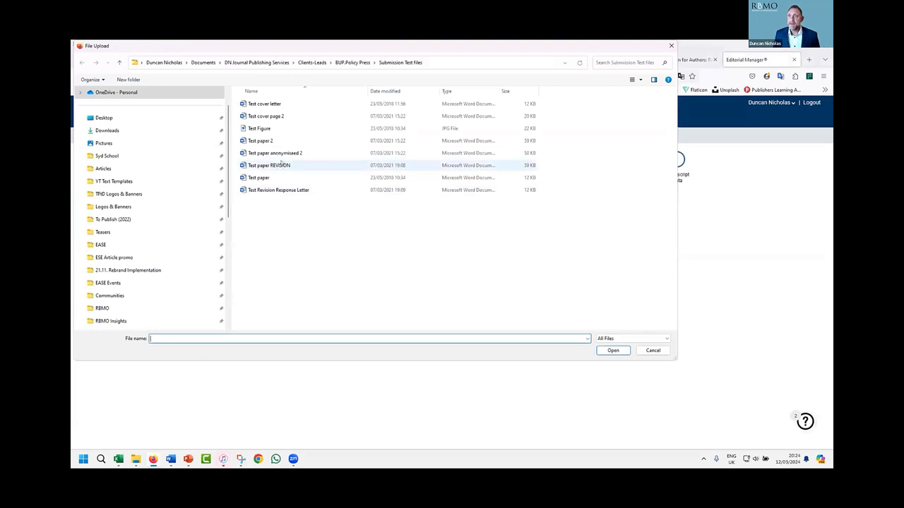
{"action": "left_click", "coordinate": [272, 178]}
{"action": "double_click", "coordinate": [272, 178]}
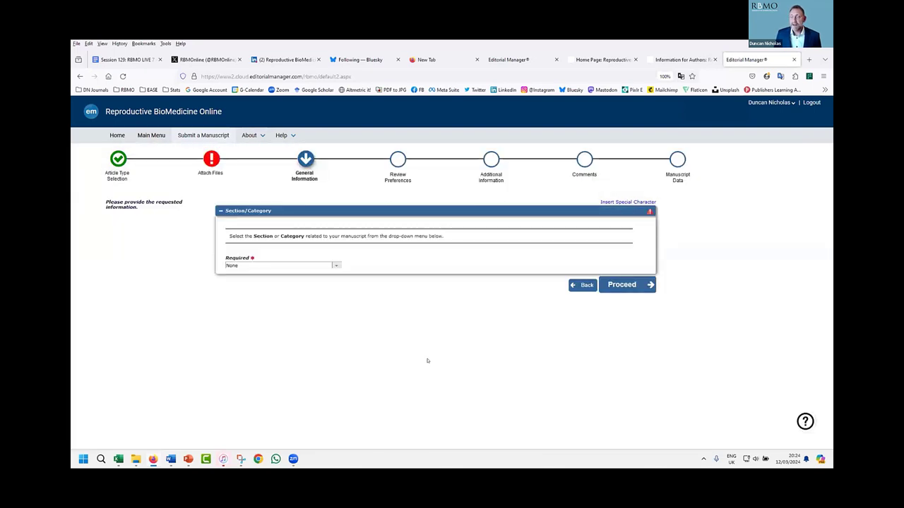
Set the section/category to Clinical assisted reproductive technology and proceed past the review preferences without suggesting reviewers.
{"action": "left_click", "coordinate": [336, 266]}
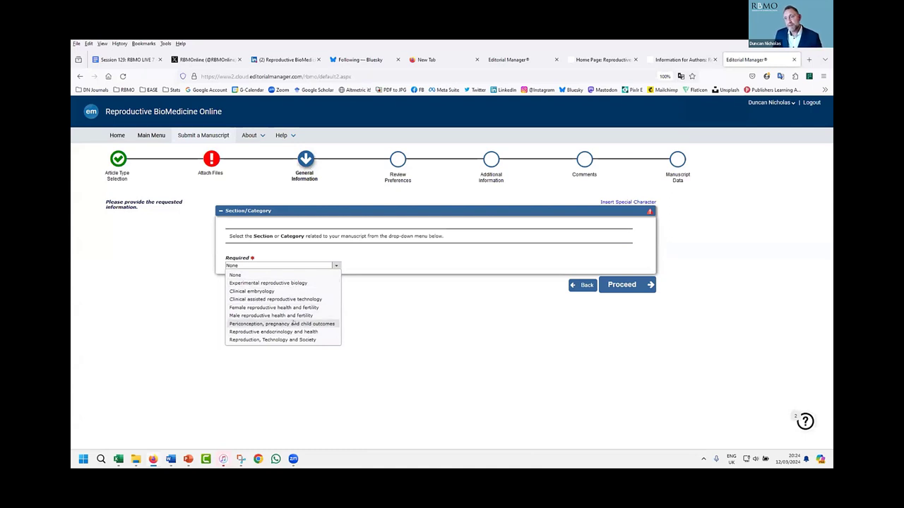
{"action": "left_click", "coordinate": [301, 300]}
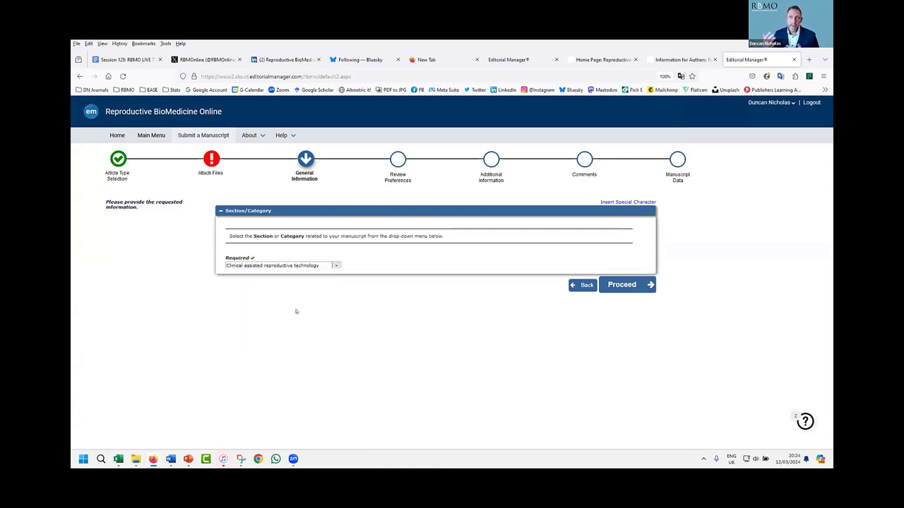
{"action": "left_click", "coordinate": [337, 266]}
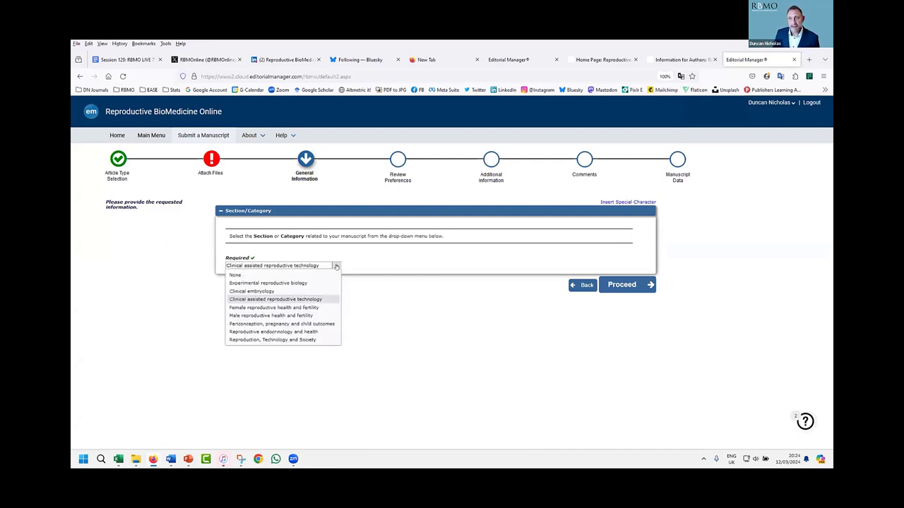
{"action": "left_click", "coordinate": [322, 299]}
{"action": "left_click", "coordinate": [639, 284]}
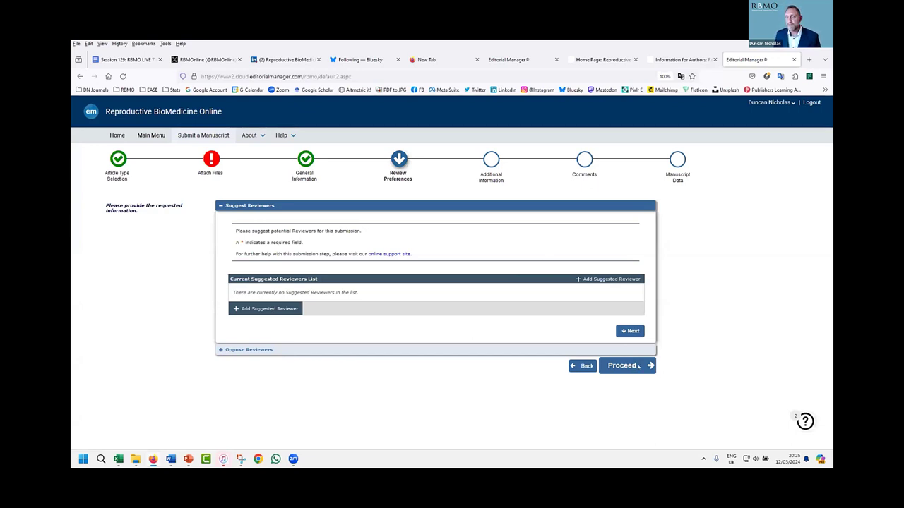
{"action": "left_click", "coordinate": [639, 366]}
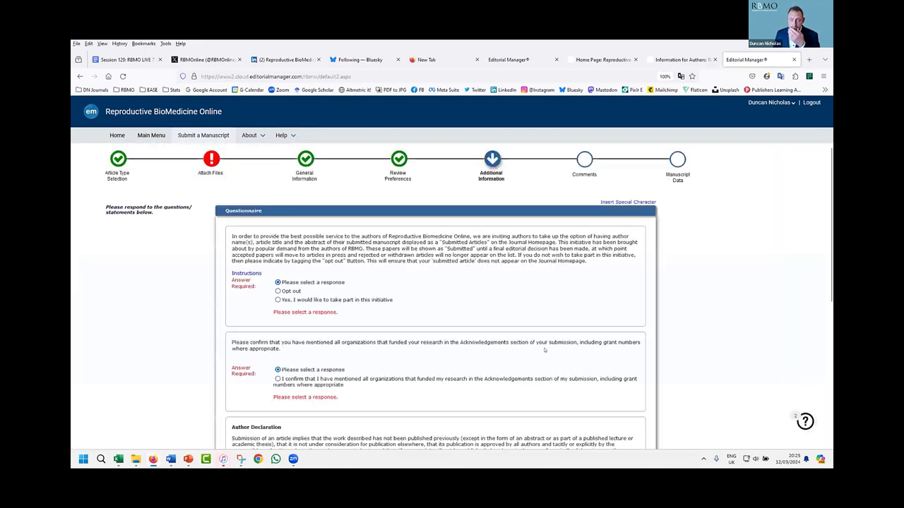
Read through the questionnaire items on displaying submitted articles, funding acknowledgement and the author declaration, including its response options.
{"action": "scroll", "coordinate": [424, 240], "scroll_direction": "down", "scroll_amount": 1}
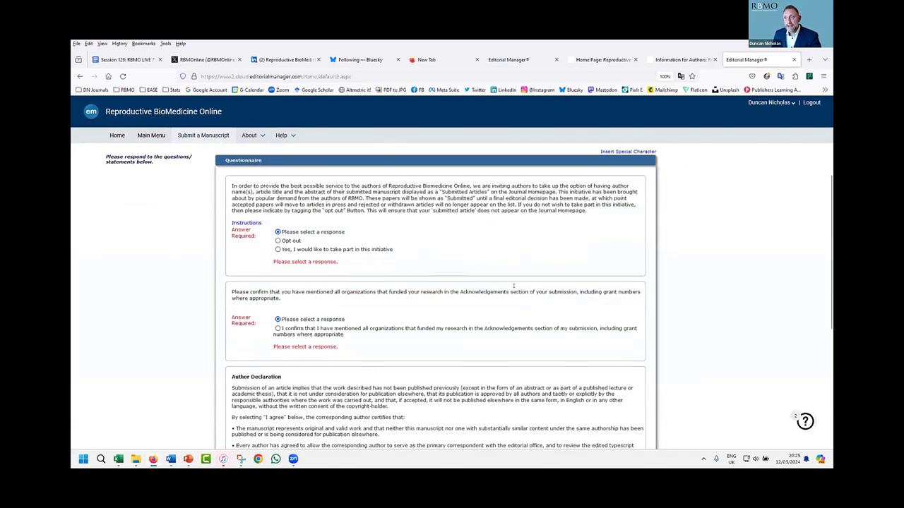
{"action": "scroll", "coordinate": [315, 192], "scroll_direction": "down", "scroll_amount": 1}
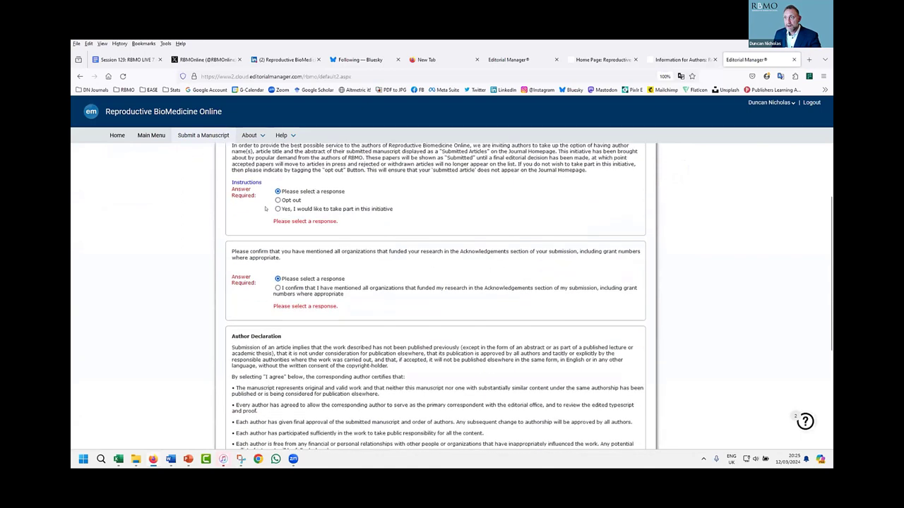
{"action": "scroll", "coordinate": [356, 203], "scroll_direction": "down", "scroll_amount": 1}
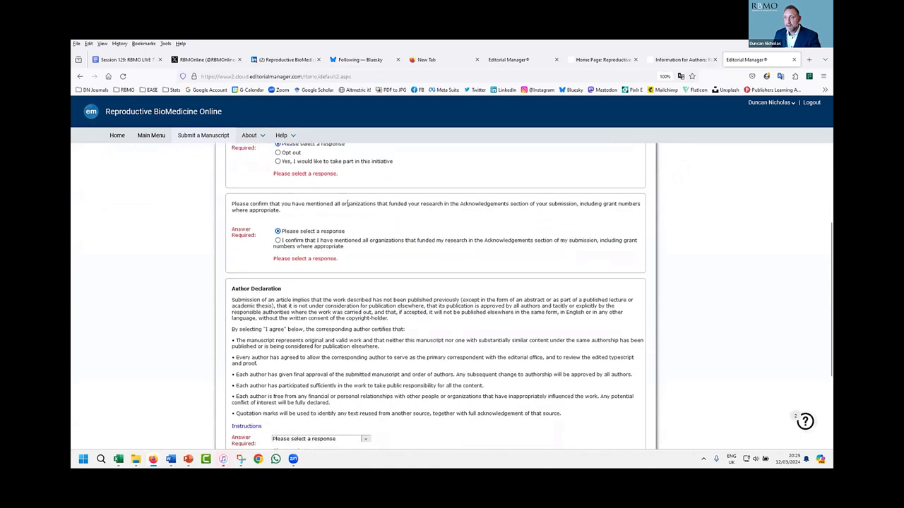
{"action": "scroll", "coordinate": [303, 228], "scroll_direction": "down", "scroll_amount": 1}
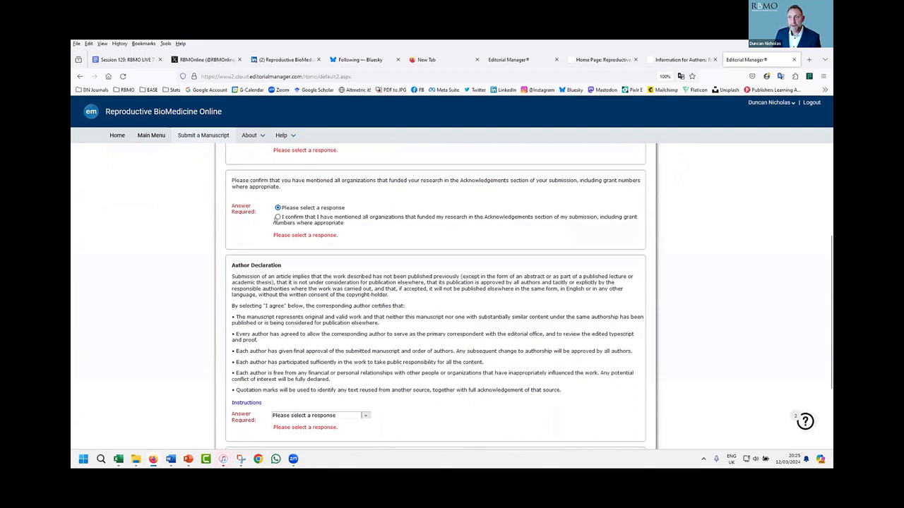
{"action": "scroll", "coordinate": [437, 223], "scroll_direction": "down", "scroll_amount": 3}
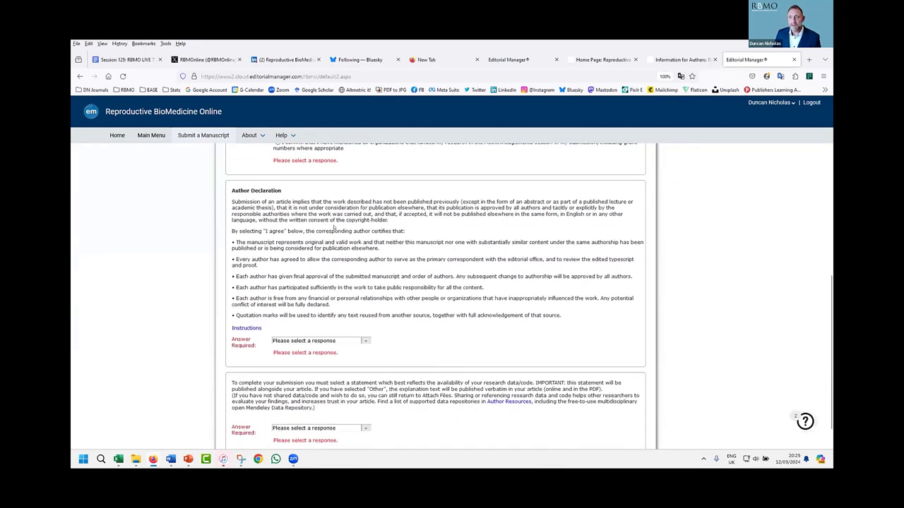
{"action": "left_click", "coordinate": [320, 325]}
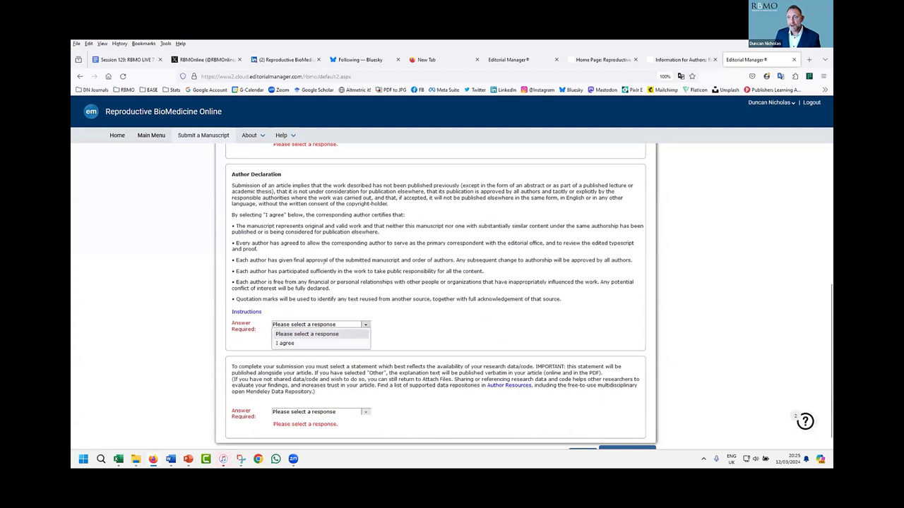
{"action": "left_click", "coordinate": [325, 238]}
{"action": "scroll", "coordinate": [308, 241], "scroll_direction": "down", "scroll_amount": 1}
{"action": "scroll", "coordinate": [308, 241], "scroll_direction": "down", "scroll_amount": 1}
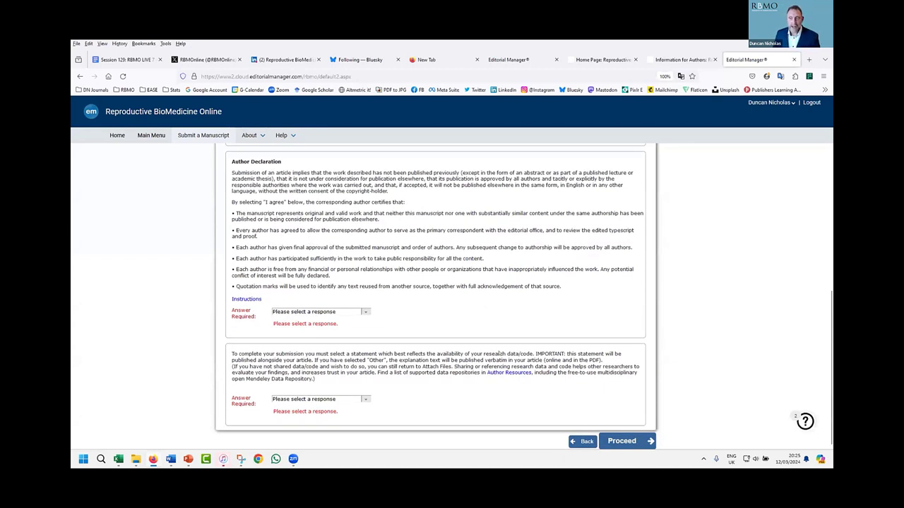
Review the research data availability statements, leave the response unselected and proceed to the comments page.
{"action": "left_click", "coordinate": [364, 399]}
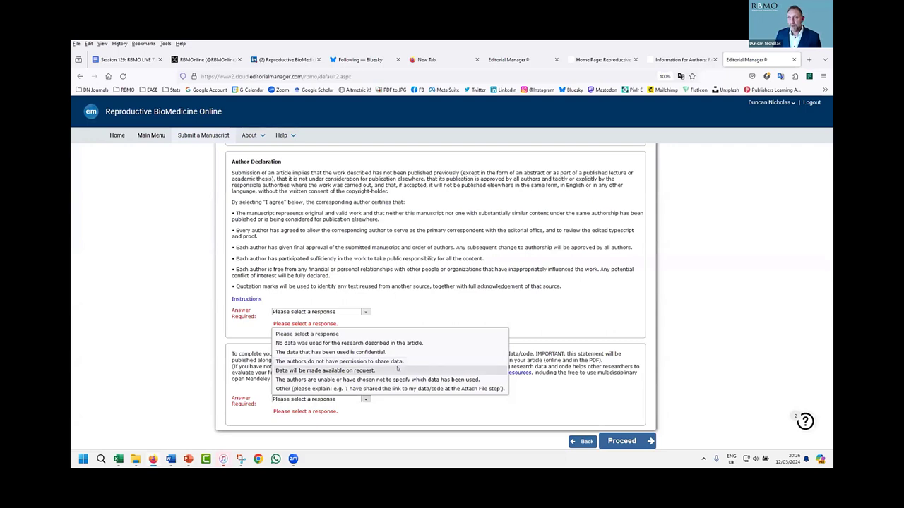
{"action": "left_click", "coordinate": [311, 334]}
{"action": "left_click", "coordinate": [611, 441]}
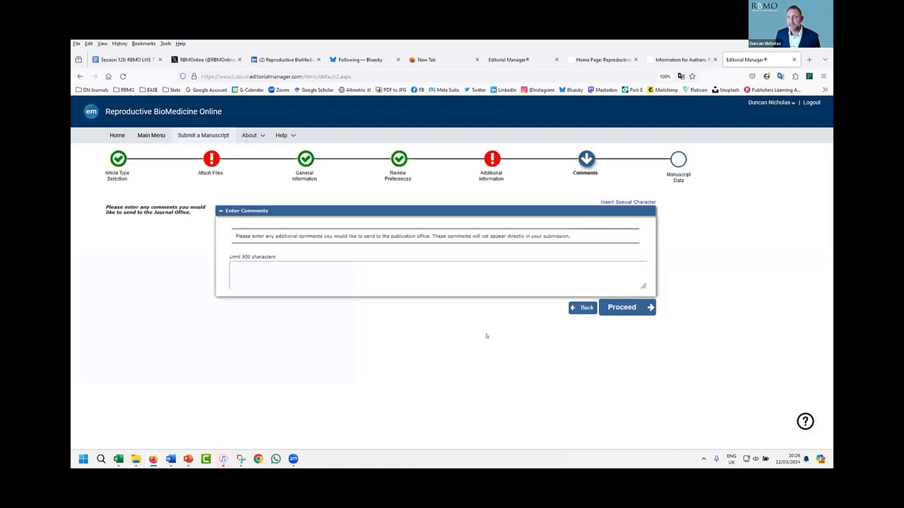
Enlarge the comments box, leave it blank, proceed to the manuscript data and open the full title for editing.
{"action": "left_click_drag", "start_coordinate": [642, 289], "coordinate": [656, 303]}
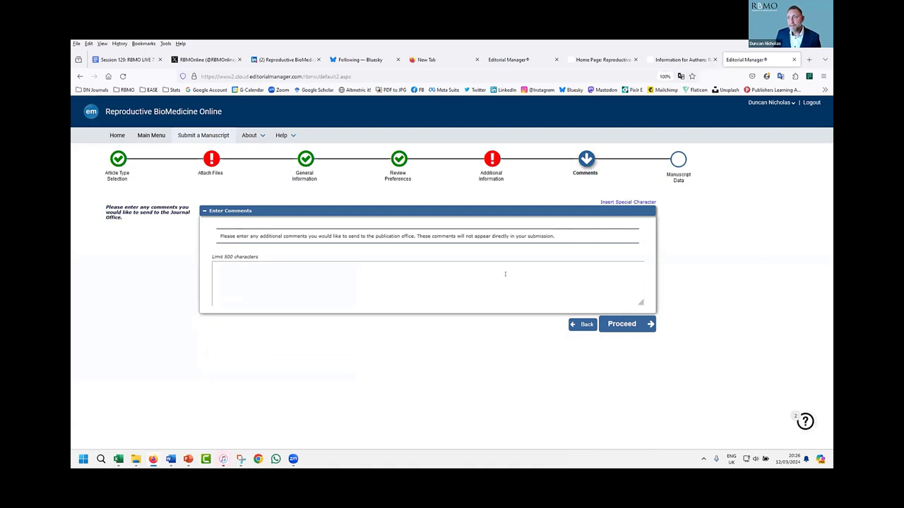
{"action": "left_click", "coordinate": [505, 274]}
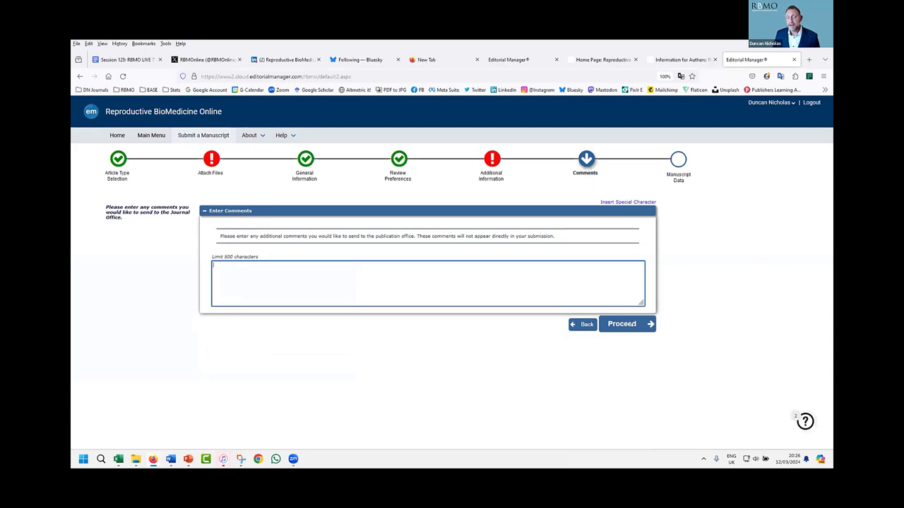
{"action": "left_click", "coordinate": [631, 324]}
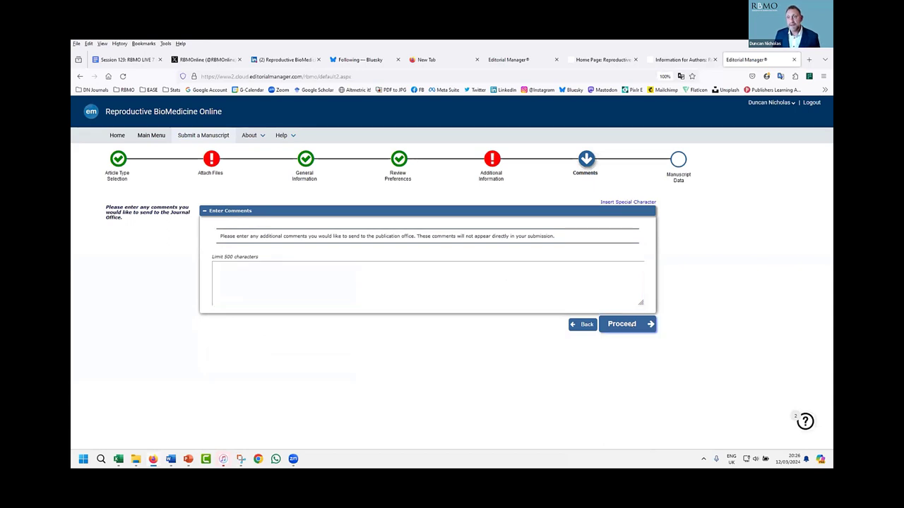
{"action": "left_click", "coordinate": [630, 325]}
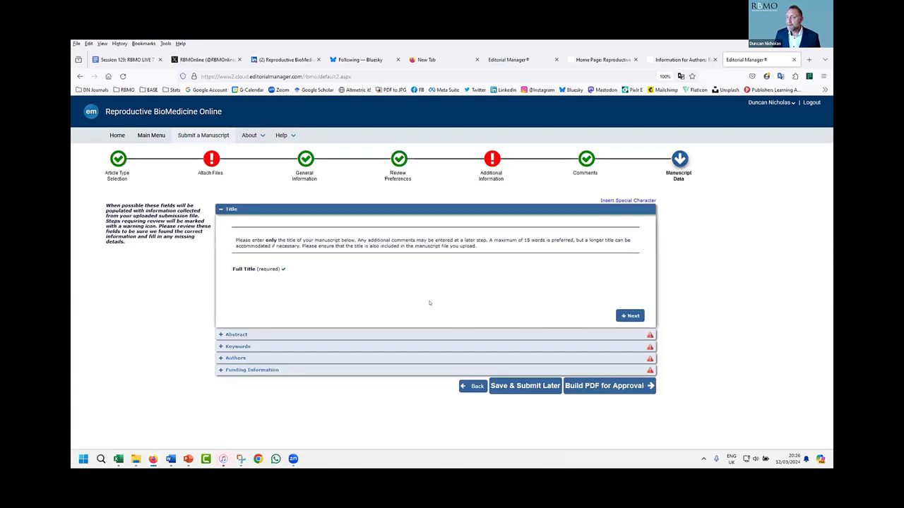
{"action": "scroll", "coordinate": [257, 257], "scroll_direction": "down", "scroll_amount": 1}
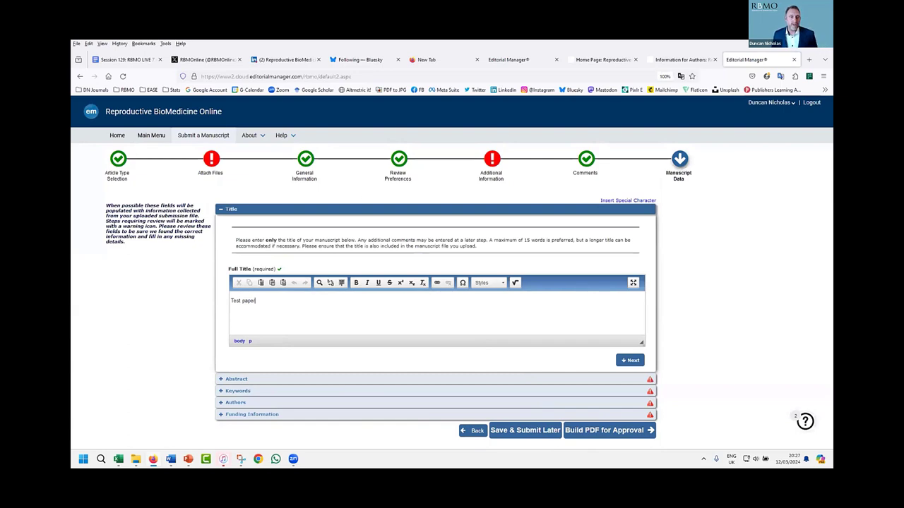
Switch to the presentation slideshow and advance to the slide with the commentary "High impact journal publishing: the devil is in the detail!".
{"action": "key", "text": "alt+Tab"}
{"action": "key", "text": "Right"}
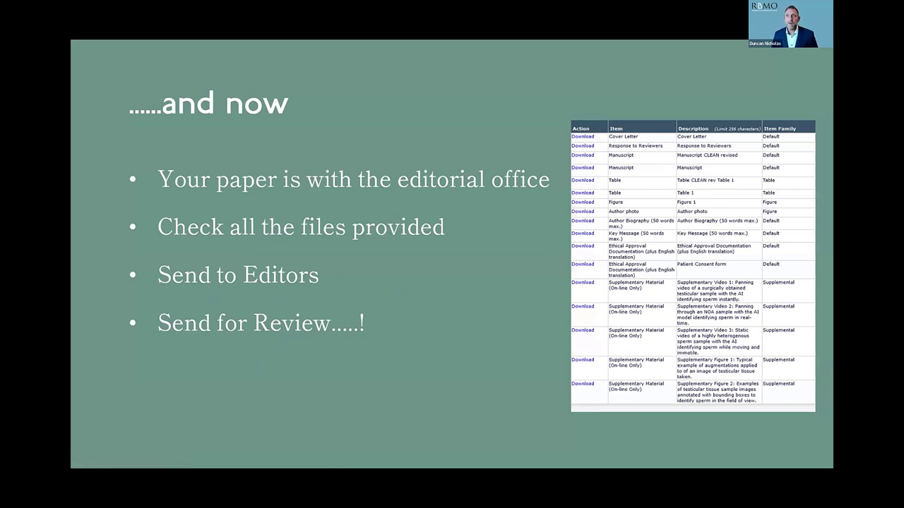
{"action": "key", "text": "Right"}
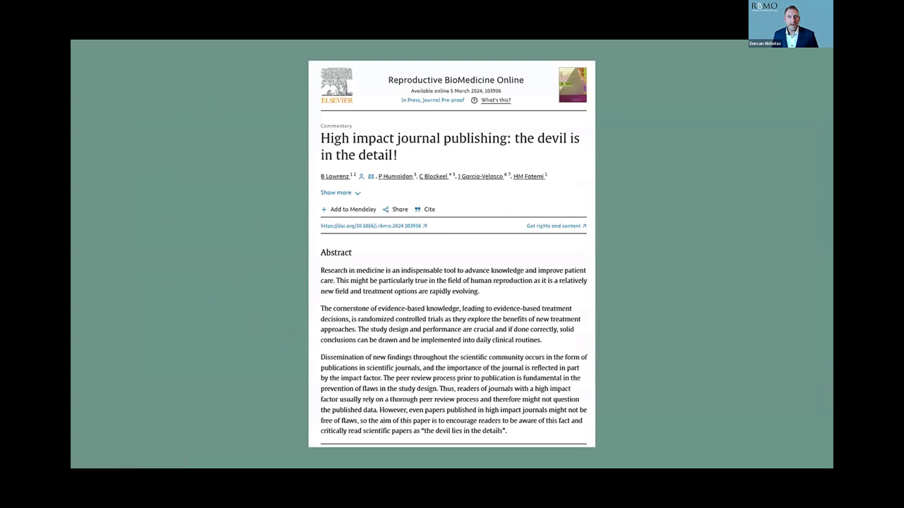